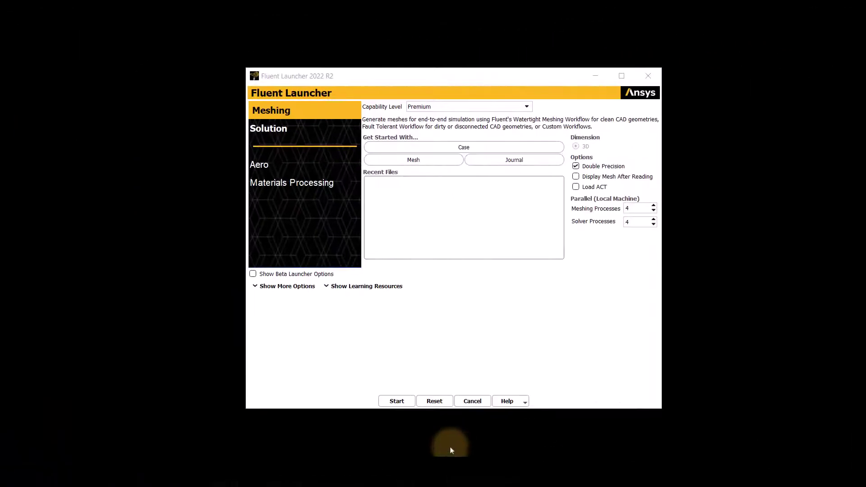
Launch Fluent Meshing and select the Watertight Geometry workflow type.
{"action": "left_click", "coordinate": [397, 400]}
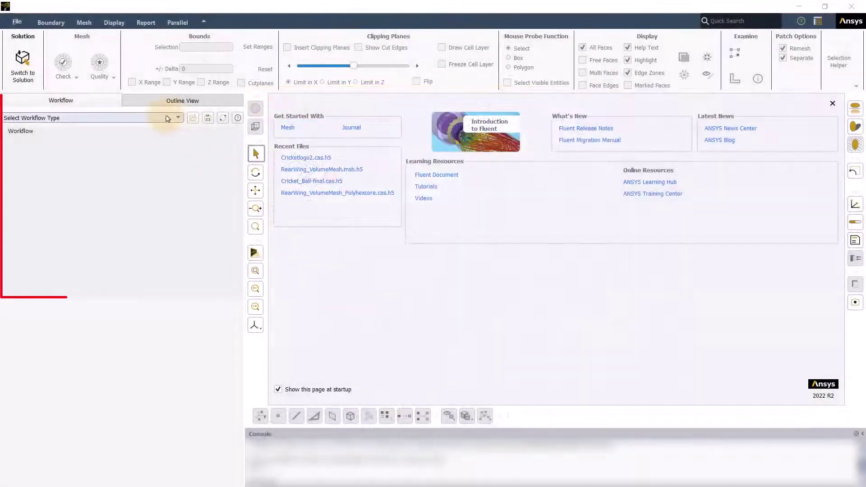
{"action": "left_click", "coordinate": [168, 118]}
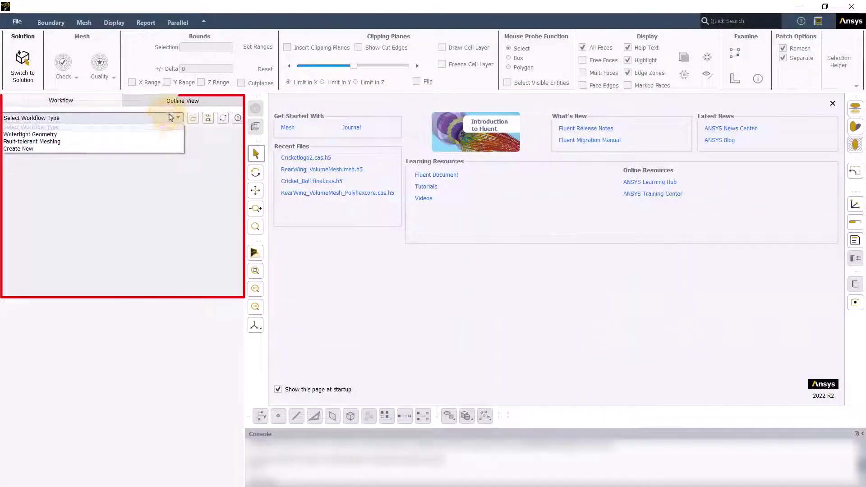
{"action": "left_click", "coordinate": [142, 129]}
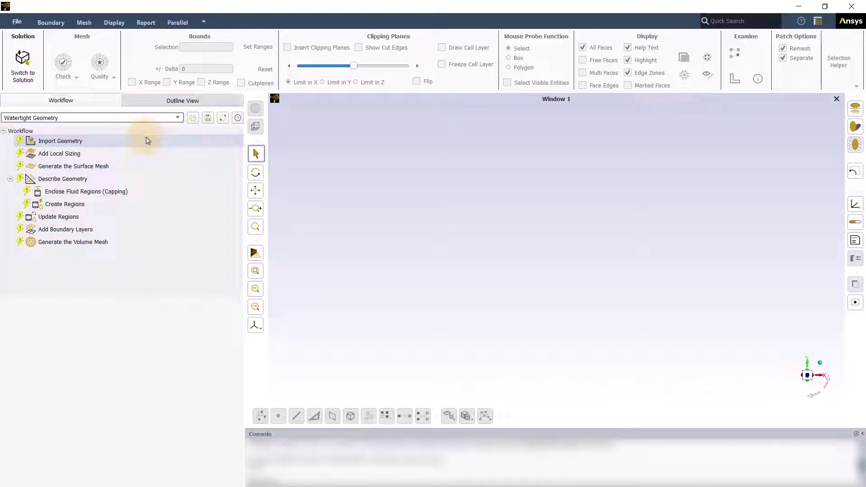
Open the Import Geometry task, keeping CAD as the file format.
{"action": "left_click", "coordinate": [79, 143]}
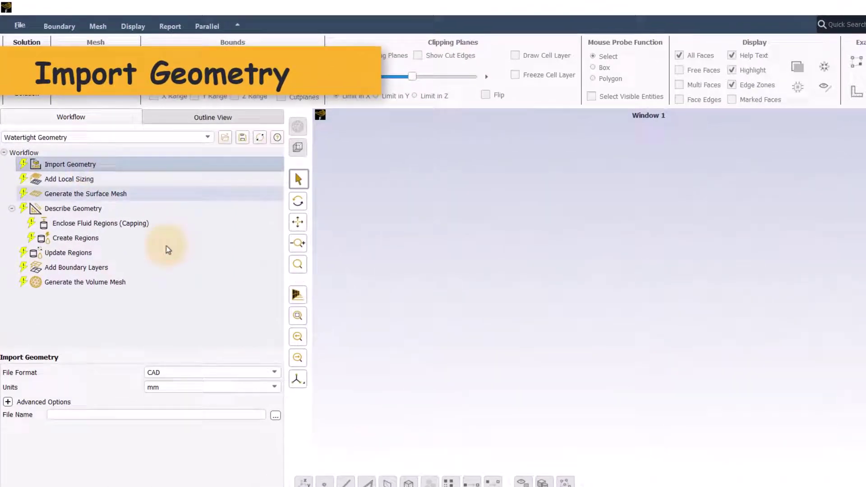
{"action": "left_click", "coordinate": [274, 372]}
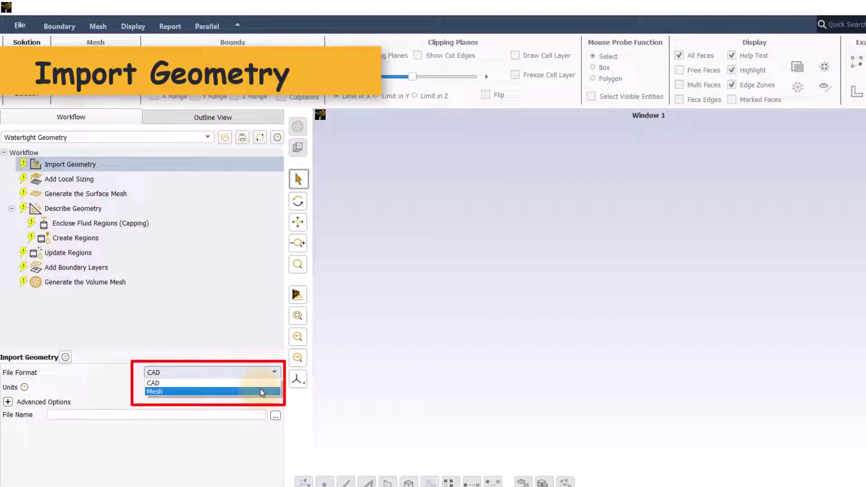
{"action": "left_click", "coordinate": [260, 383]}
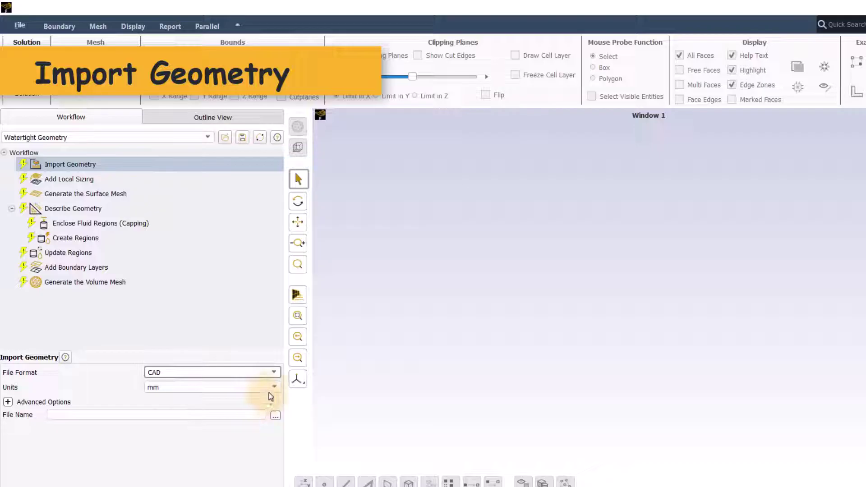
Set units to mm and import the Cubes-example-v1.dsco geometry file.
{"action": "left_click", "coordinate": [270, 388]}
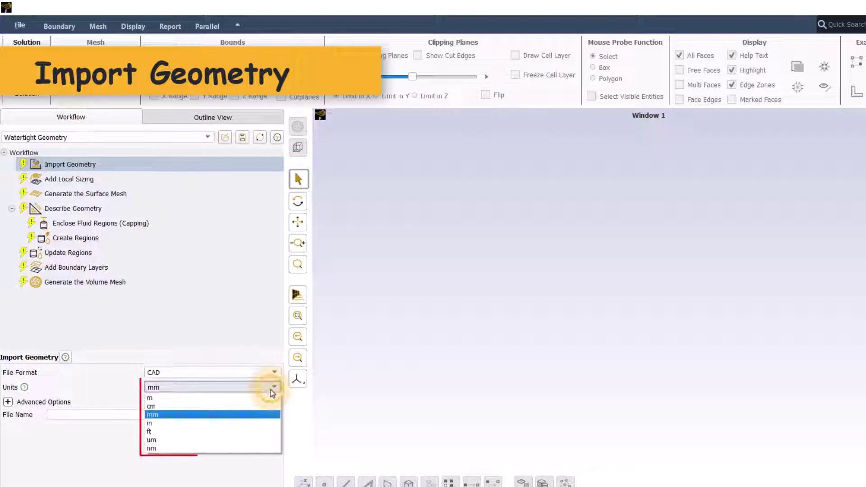
{"action": "left_click", "coordinate": [254, 416]}
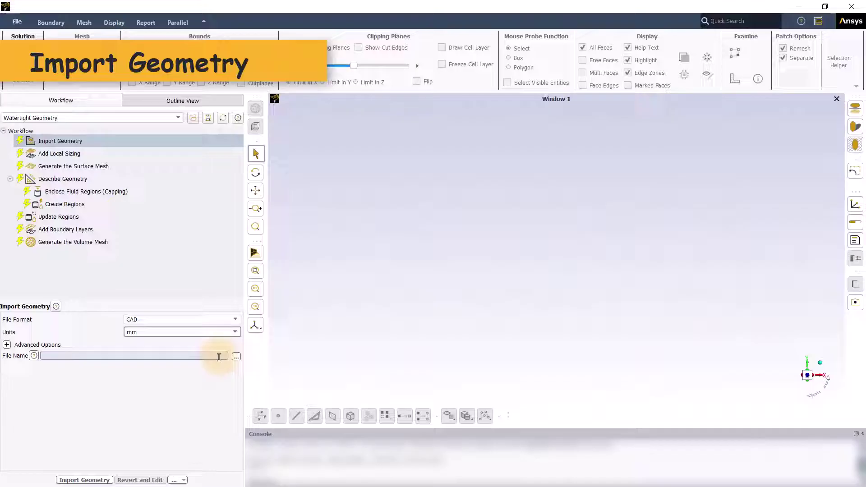
{"action": "left_click", "coordinate": [236, 356]}
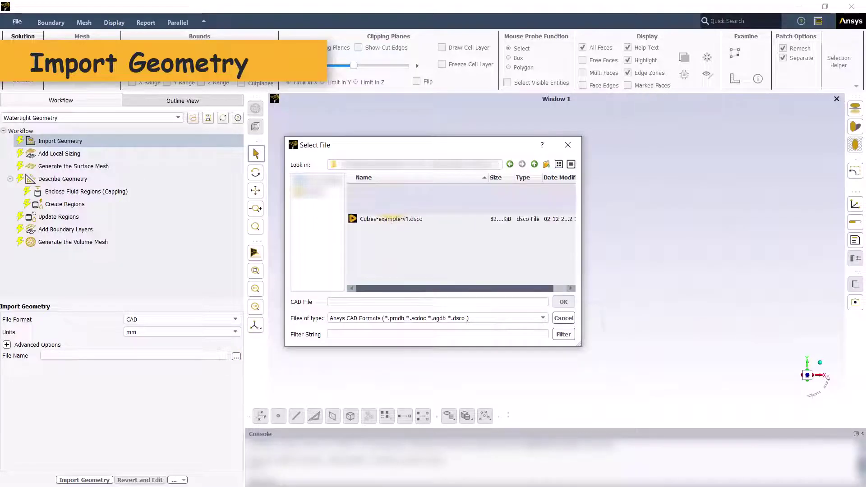
{"action": "left_click", "coordinate": [387, 218]}
{"action": "left_click", "coordinate": [561, 302]}
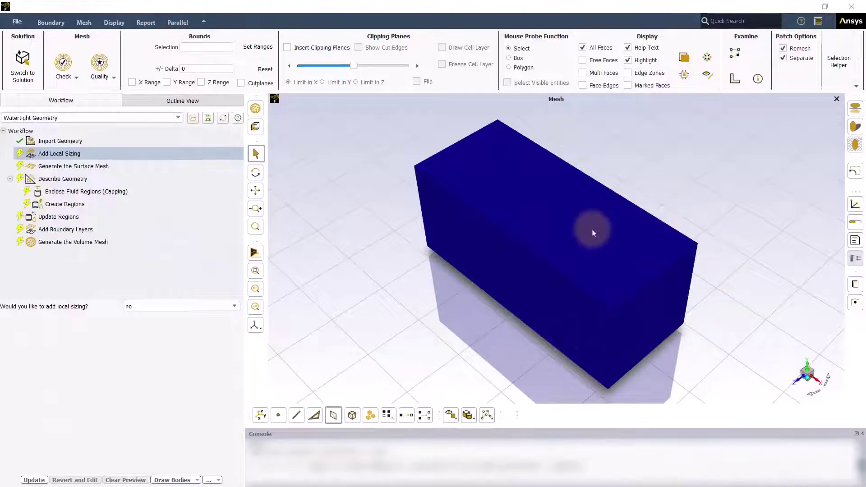
Clip the box with a Z-limited clipping plane, viewing it from the front and left.
{"action": "left_click", "coordinate": [287, 48]}
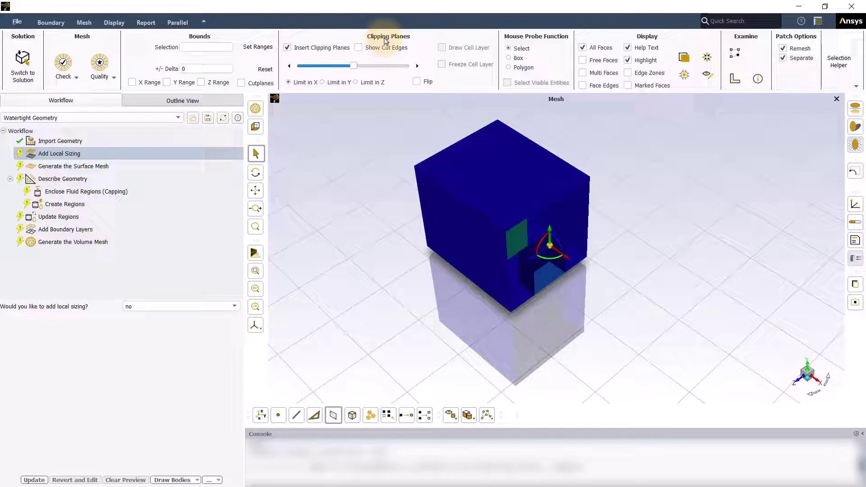
{"action": "left_click", "coordinate": [356, 82]}
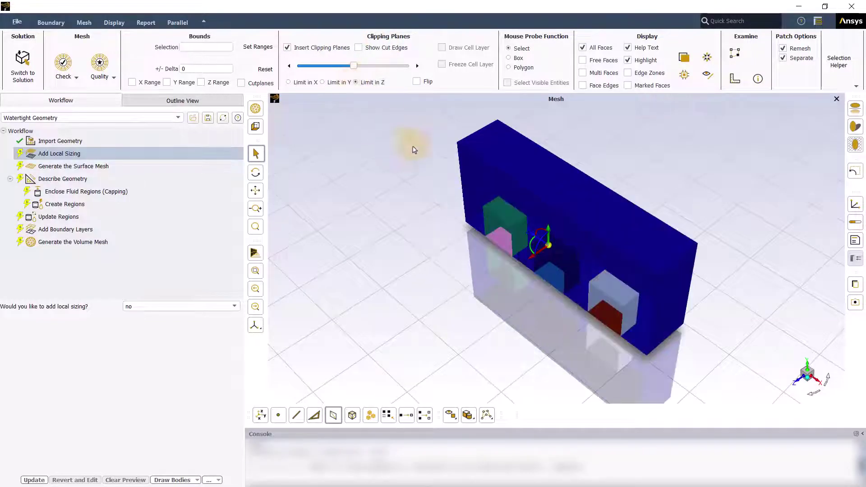
{"action": "left_click", "coordinate": [797, 383]}
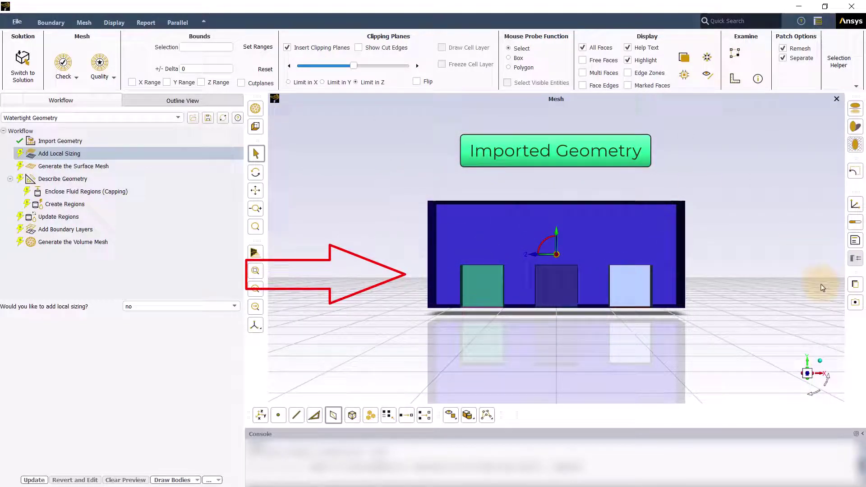
{"action": "left_click_drag", "start_coordinate": [677, 358], "coordinate": [615, 287]}
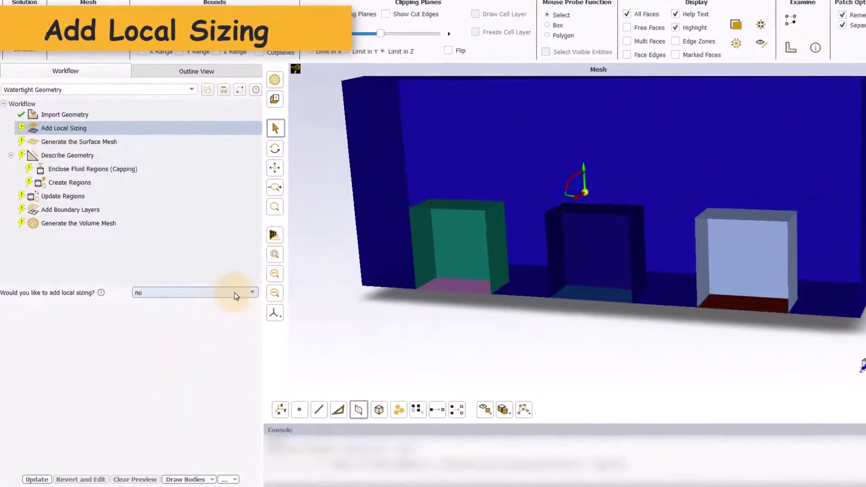
Answer yes to local sizing, keep Face Size, and set a 1 mm target mesh size.
{"action": "left_click", "coordinate": [238, 303]}
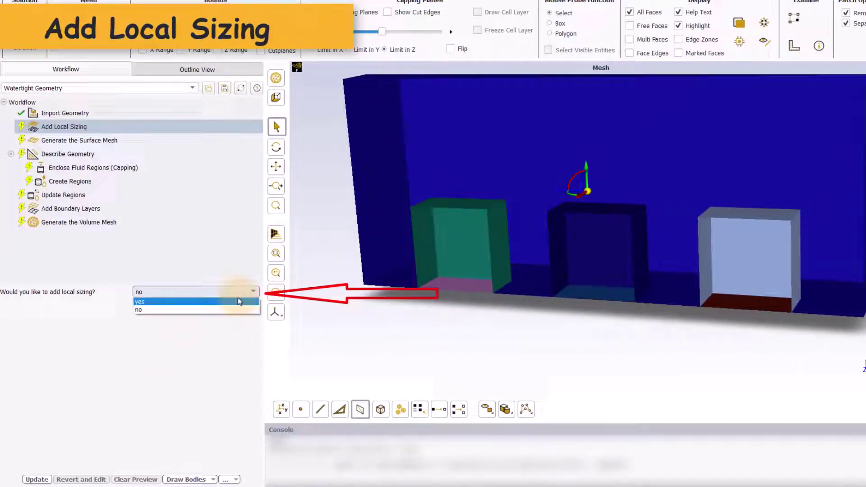
{"action": "left_click", "coordinate": [238, 301]}
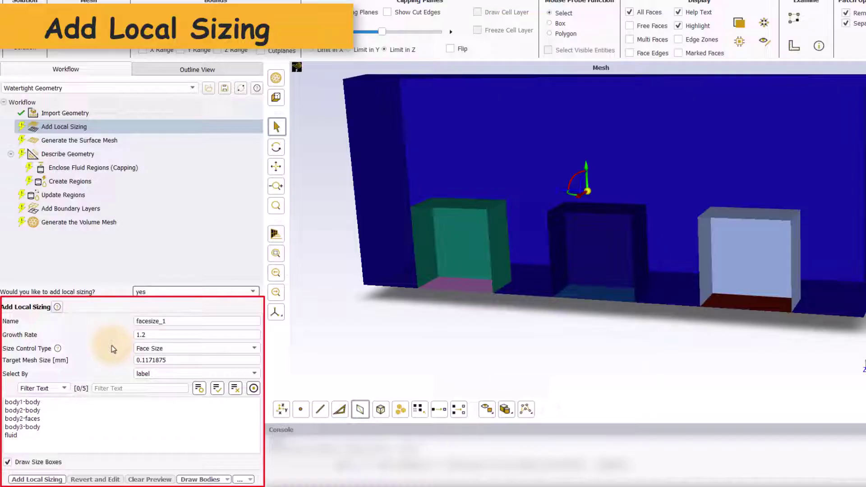
{"action": "left_click", "coordinate": [156, 349]}
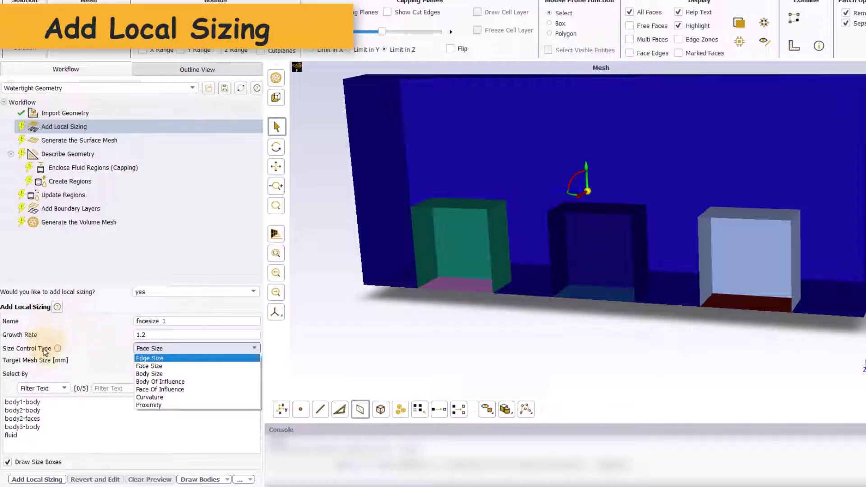
{"action": "left_click", "coordinate": [140, 366]}
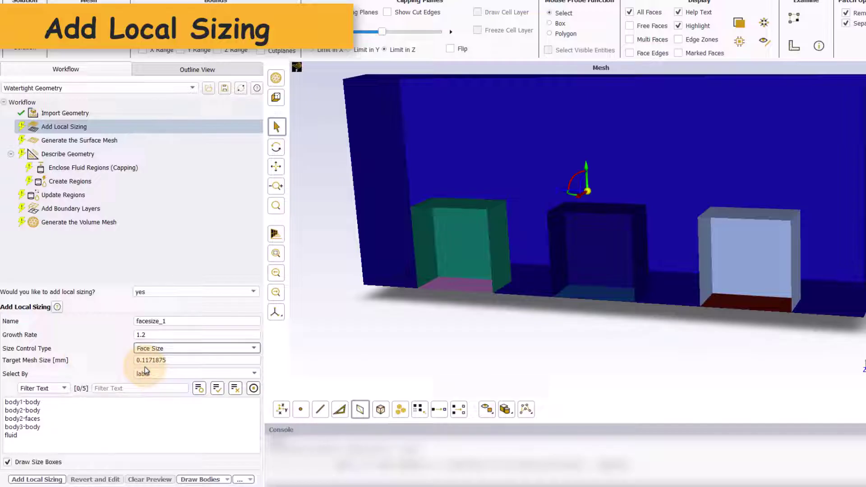
{"action": "mouse_move", "coordinate": [113, 362]}
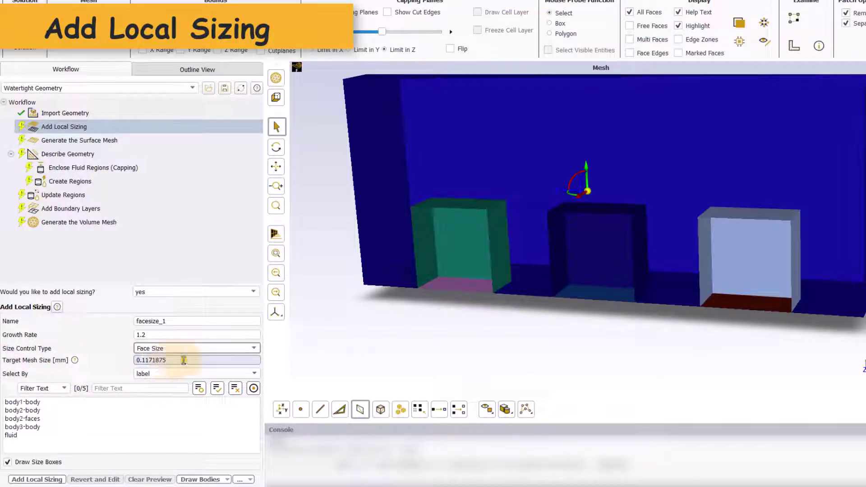
{"action": "left_click_drag", "start_coordinate": [183, 360], "coordinate": [116, 359]}
{"action": "type", "text": "1"}
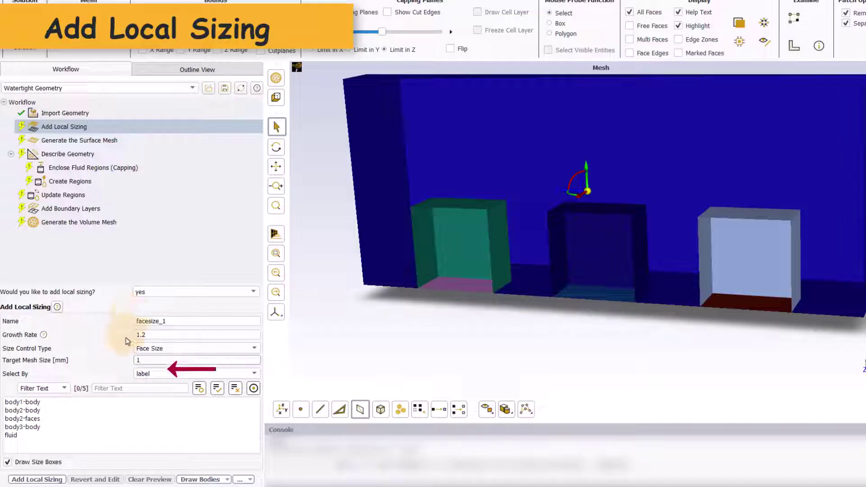
Assign facesize_1 to body2-faces, trying a 4 mm target before restoring 1 mm.
{"action": "left_click", "coordinate": [25, 418]}
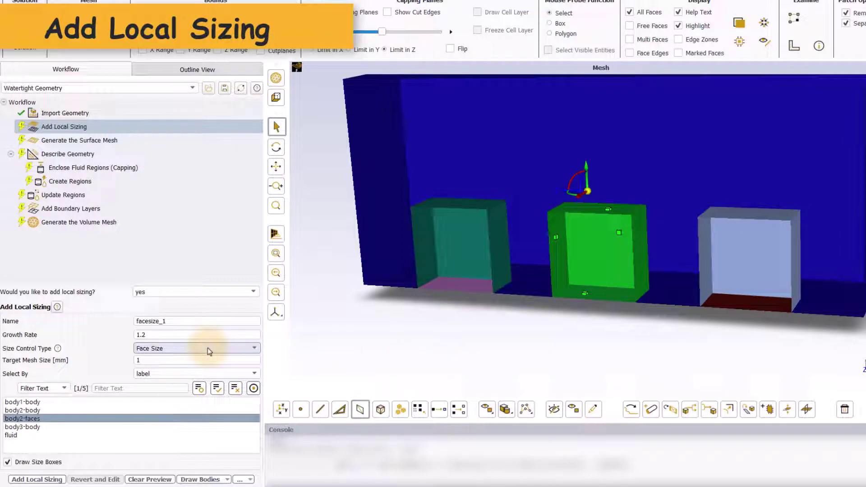
{"action": "double_click", "coordinate": [136, 360]}
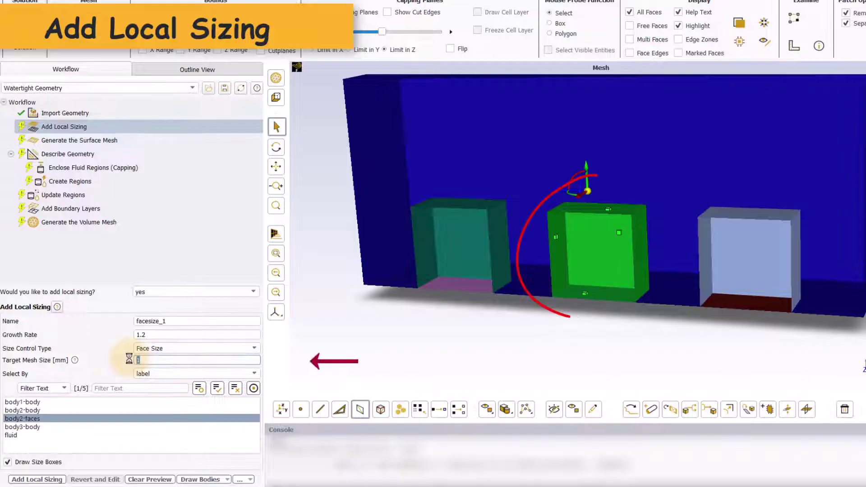
{"action": "type", "text": "4"}
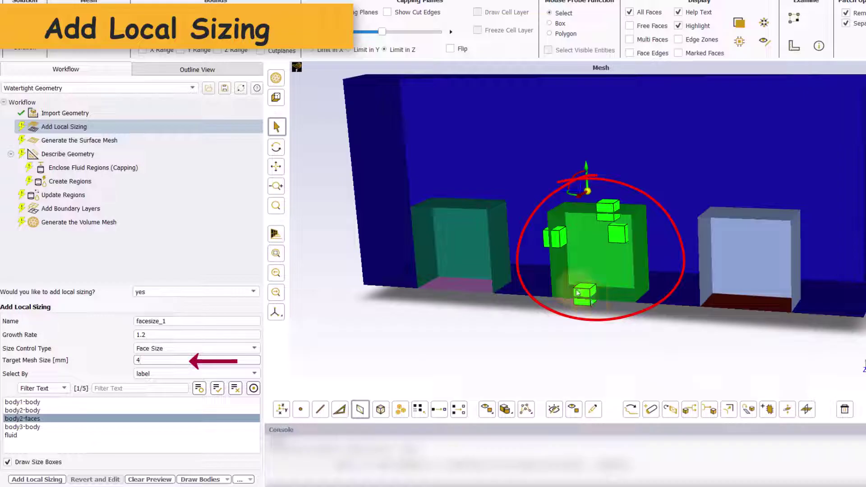
{"action": "left_click", "coordinate": [157, 480]}
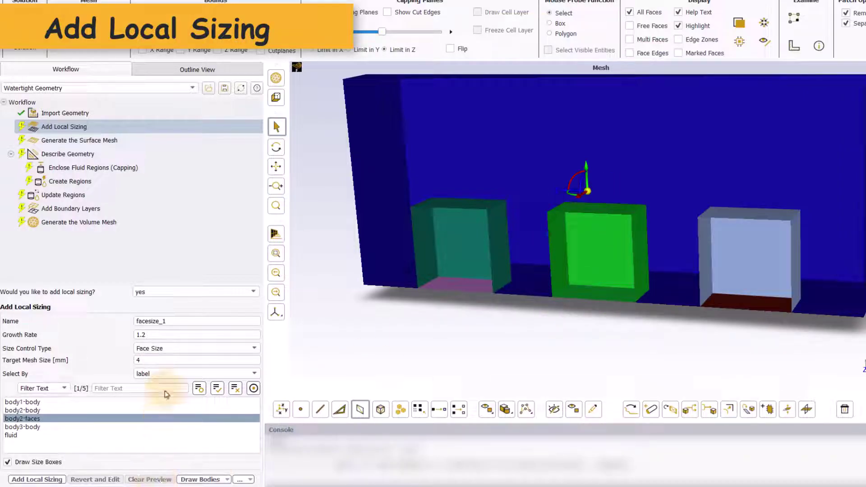
{"action": "left_click", "coordinate": [142, 360]}
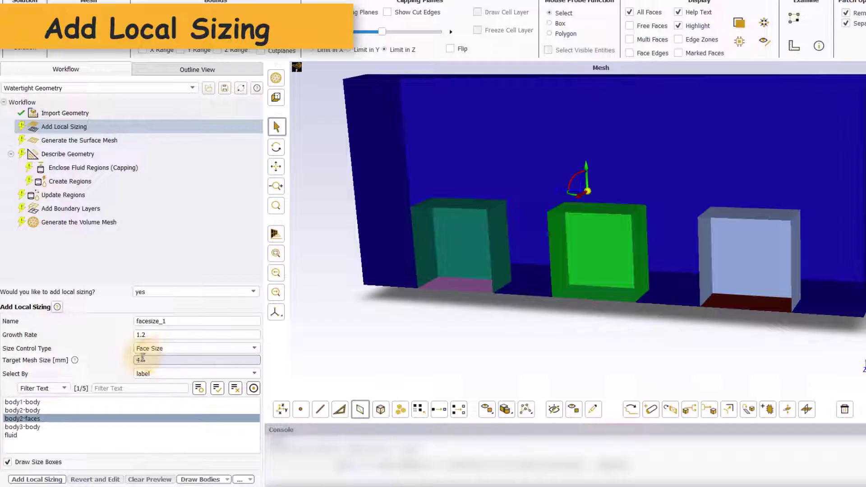
{"action": "double_click", "coordinate": [133, 359]}
{"action": "type", "text": "1"}
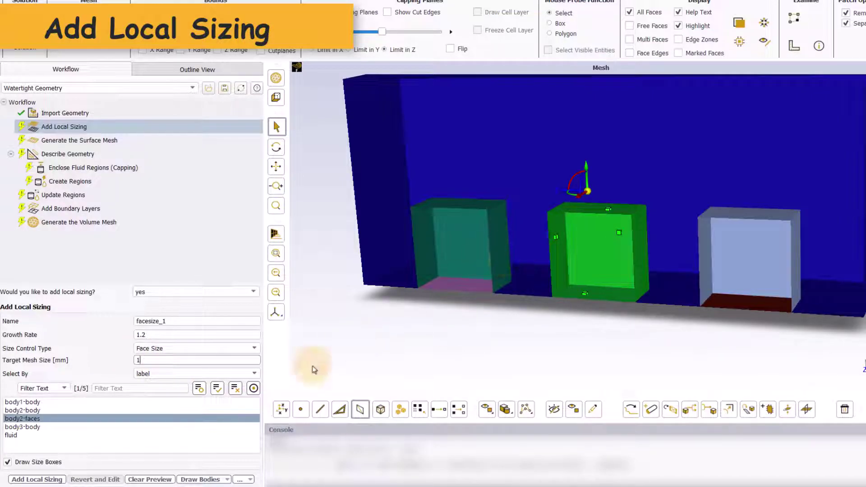
Turn off size-box drawing and add facesize_1 to the workflow.
{"action": "left_click", "coordinate": [8, 462]}
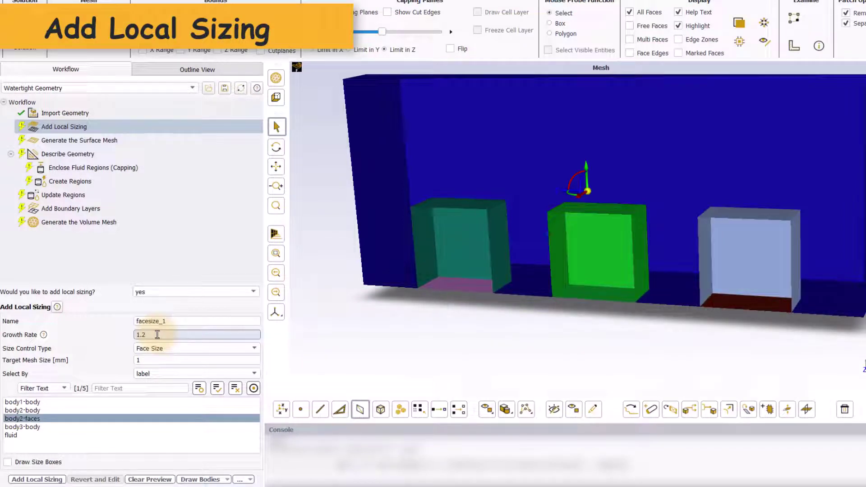
{"action": "left_click", "coordinate": [47, 479]}
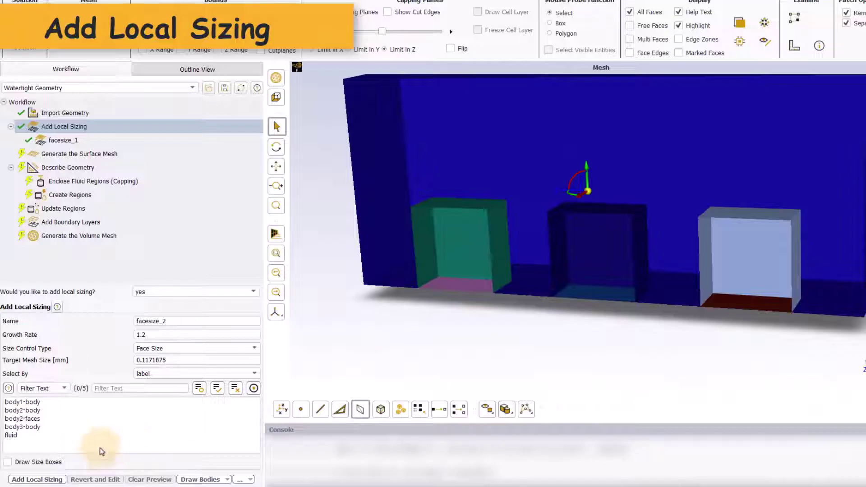
Make the new sizing an Edge Size control with a 1 mm target, toggling body1-edges.
{"action": "left_click", "coordinate": [192, 348]}
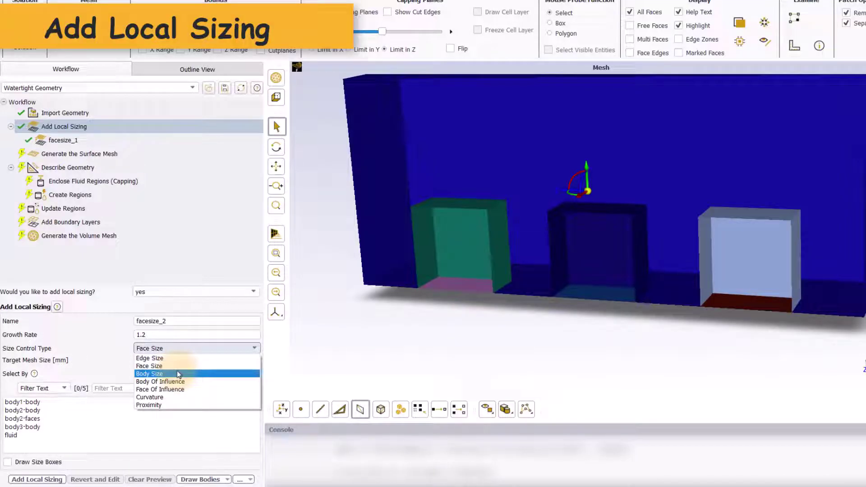
{"action": "left_click", "coordinate": [171, 359]}
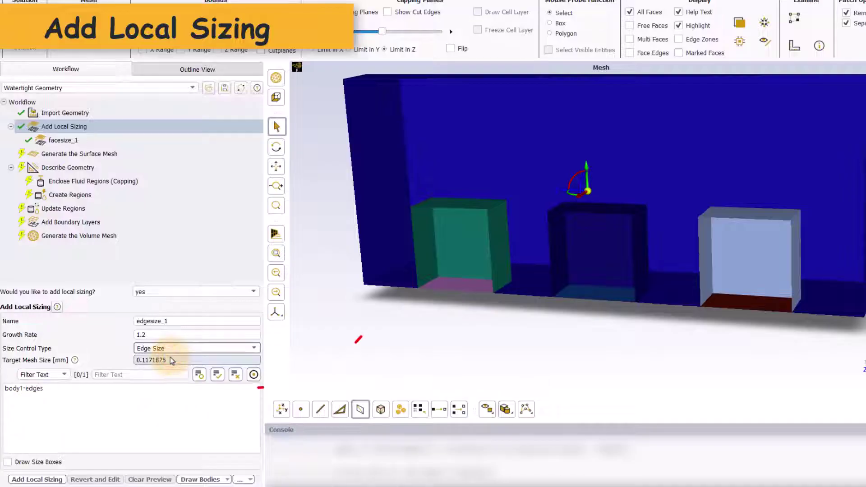
{"action": "left_click", "coordinate": [55, 390]}
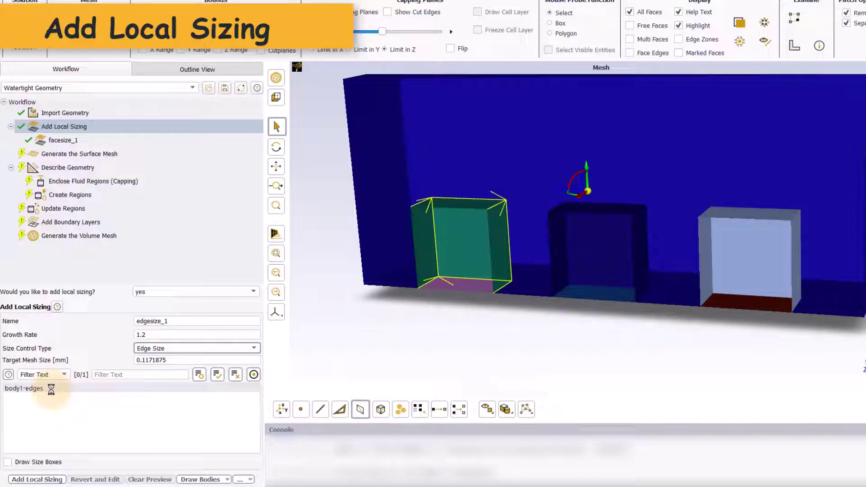
{"action": "left_click", "coordinate": [156, 348]}
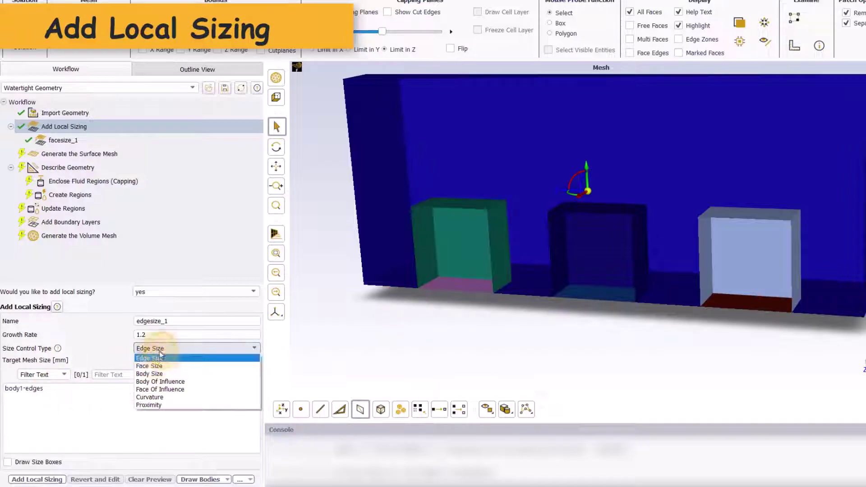
{"action": "left_click", "coordinate": [153, 374]}
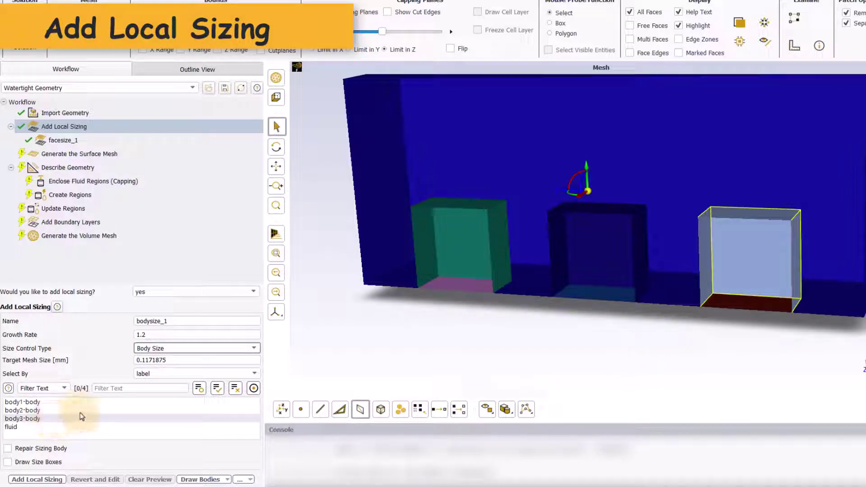
{"action": "left_click", "coordinate": [167, 349]}
{"action": "left_click", "coordinate": [162, 362]}
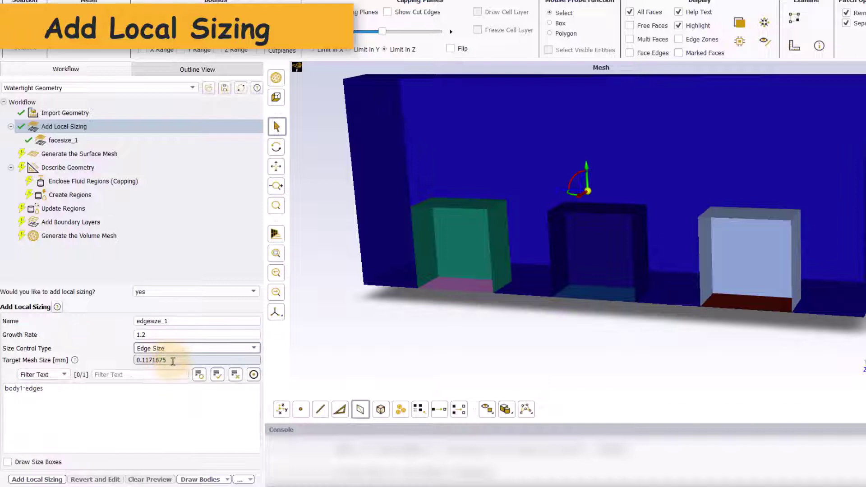
{"action": "left_click_drag", "start_coordinate": [168, 360], "coordinate": [135, 360]}
{"action": "type", "text": "1"}
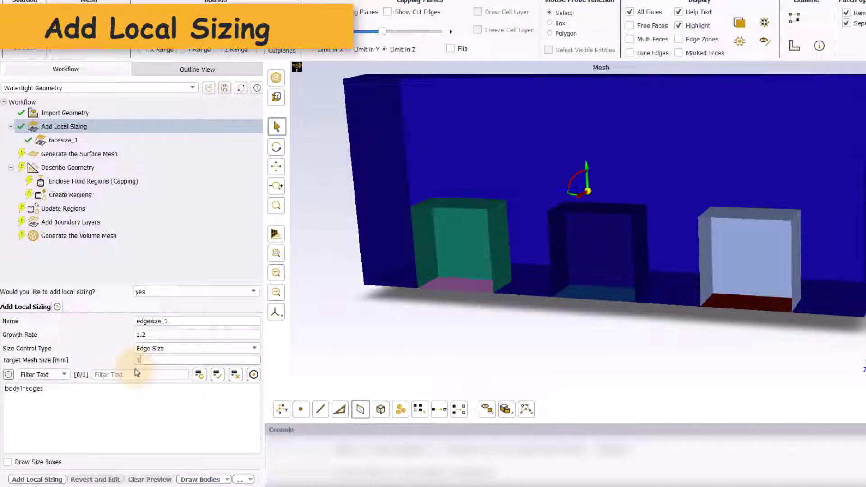
{"action": "left_click", "coordinate": [44, 389]}
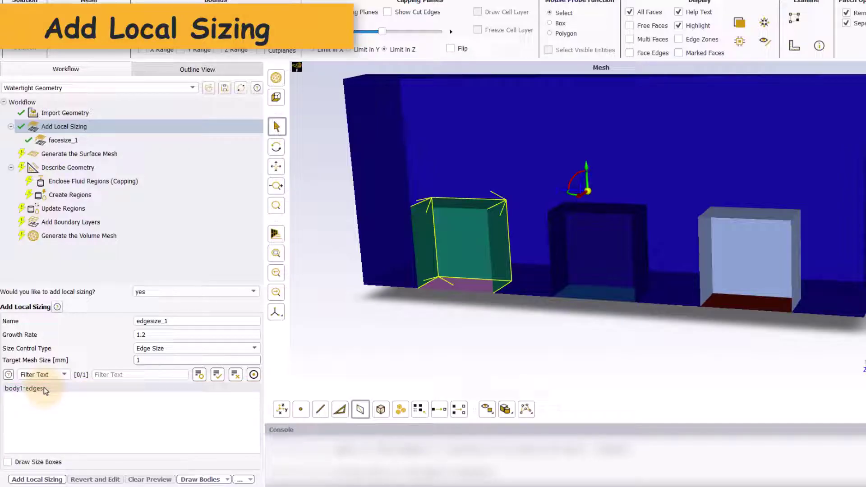
{"action": "left_click", "coordinate": [44, 387]}
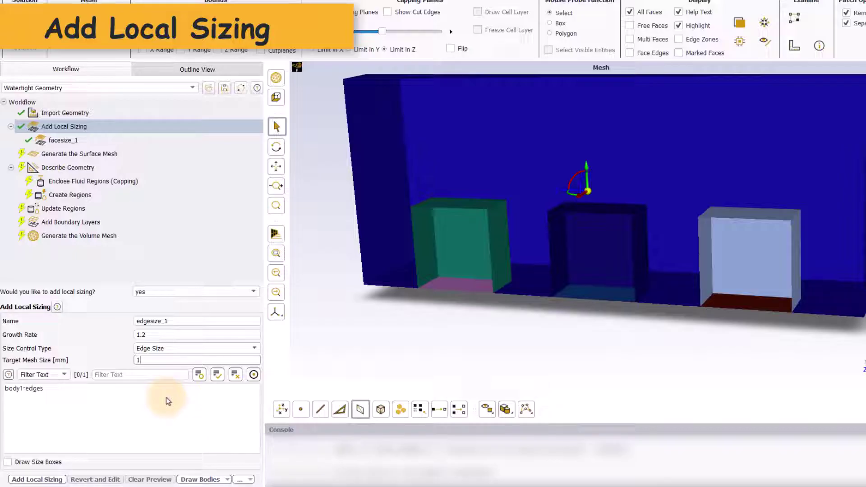
{"action": "left_click", "coordinate": [194, 348]}
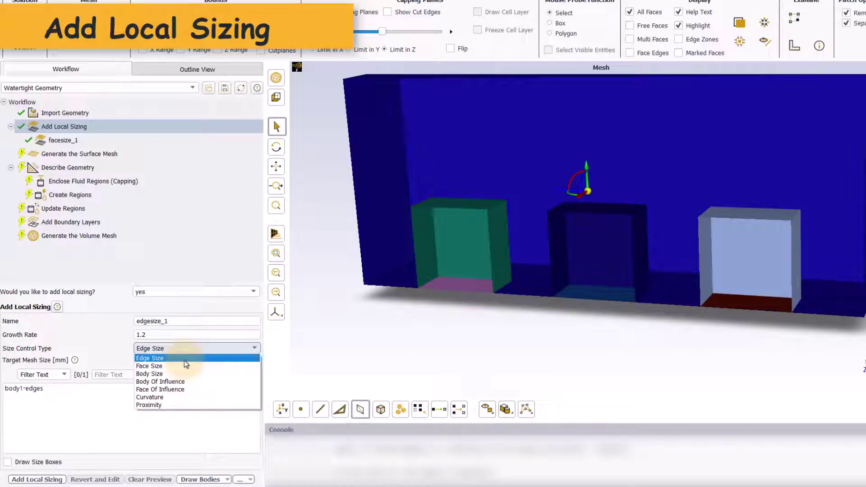
Keep Edge Size, select body1-edges, and add edgesize_1 to the workflow.
{"action": "left_click", "coordinate": [152, 359]}
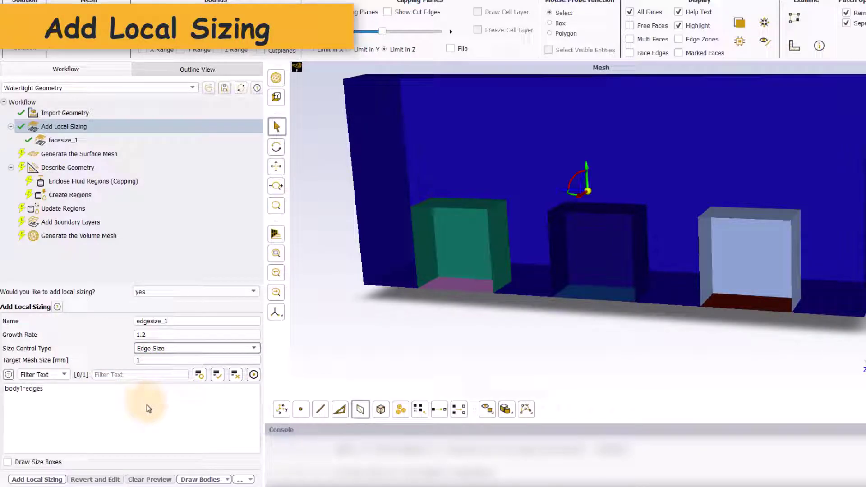
{"action": "left_click", "coordinate": [44, 389]}
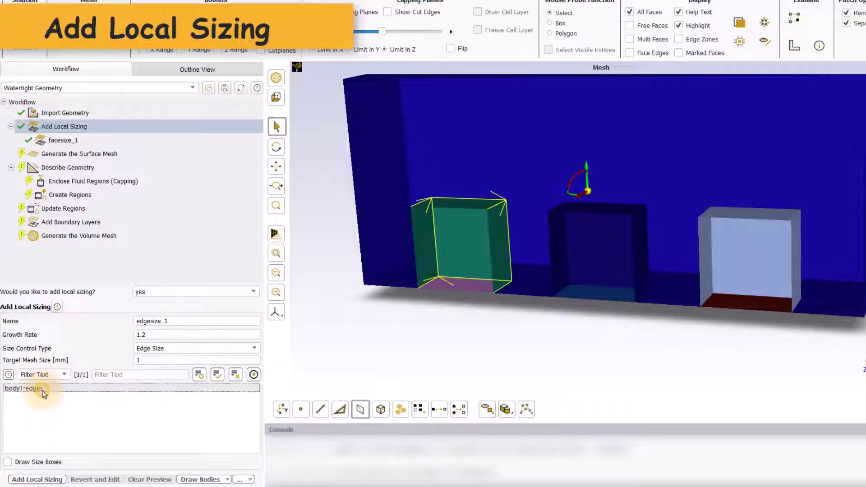
{"action": "left_click", "coordinate": [34, 479]}
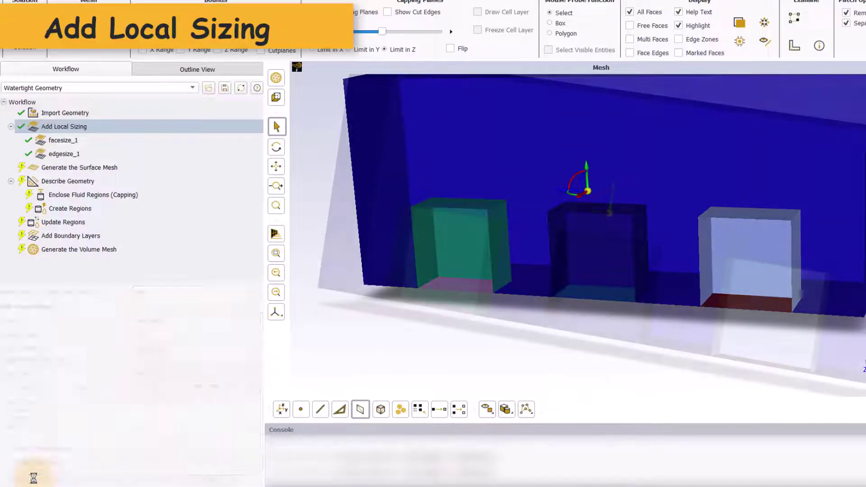
Add bodysize_1, a 1 mm body sizing on body3.
{"action": "left_click", "coordinate": [41, 418]}
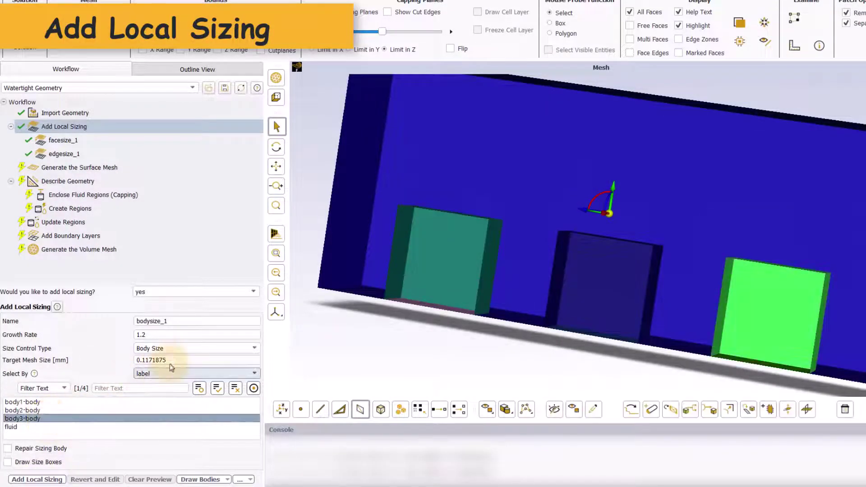
{"action": "left_click_drag", "start_coordinate": [177, 360], "coordinate": [122, 360]}
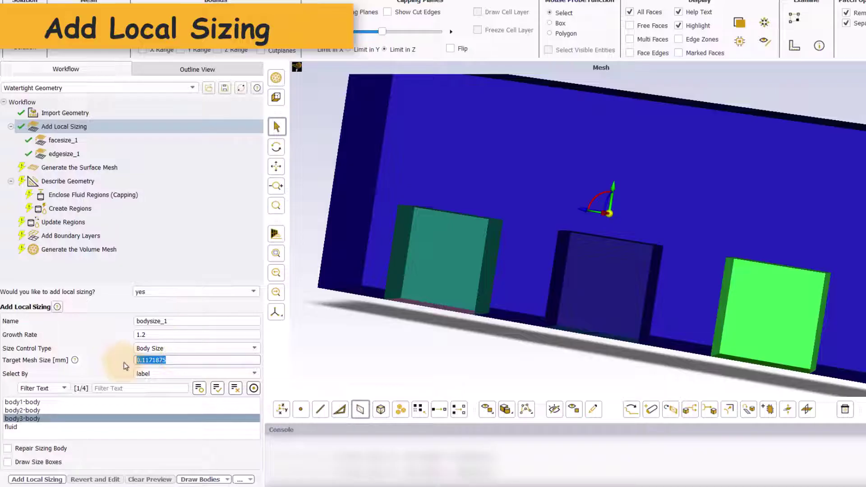
{"action": "type", "text": "1"}
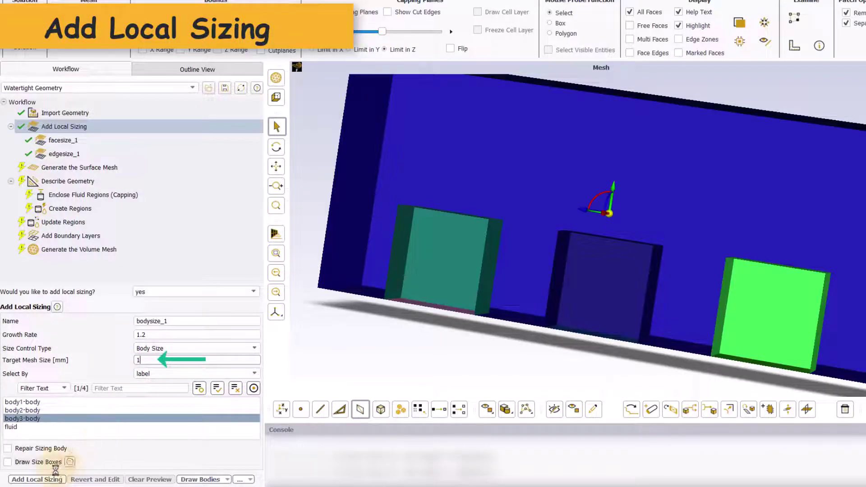
{"action": "left_click", "coordinate": [52, 479]}
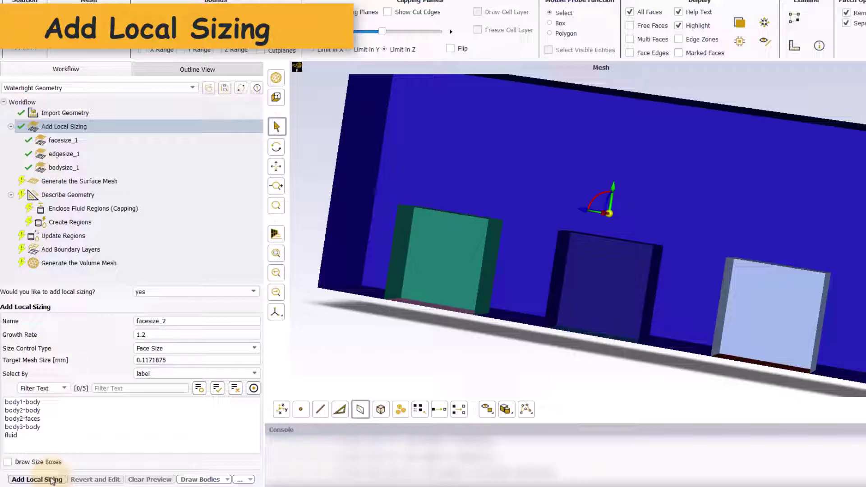
Run Generate the Surface Mesh to mesh the box and its three bodies.
{"action": "left_click", "coordinate": [73, 181]}
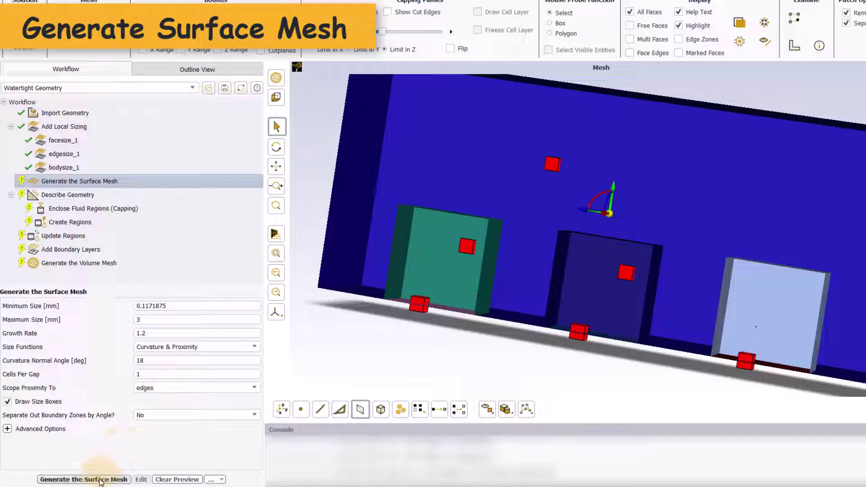
{"action": "left_click", "coordinate": [84, 480]}
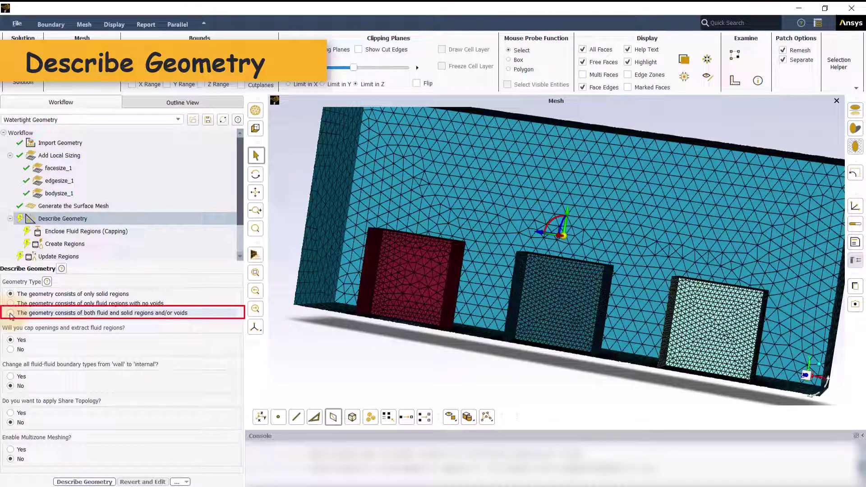
Describe the geometry as both fluid and solid regions and apply the boundary type updates.
{"action": "left_click", "coordinate": [11, 313]}
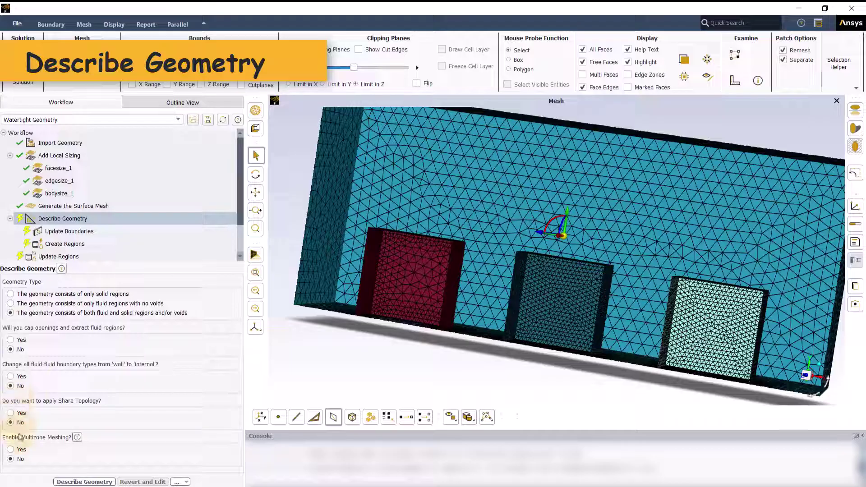
{"action": "left_click", "coordinate": [71, 482]}
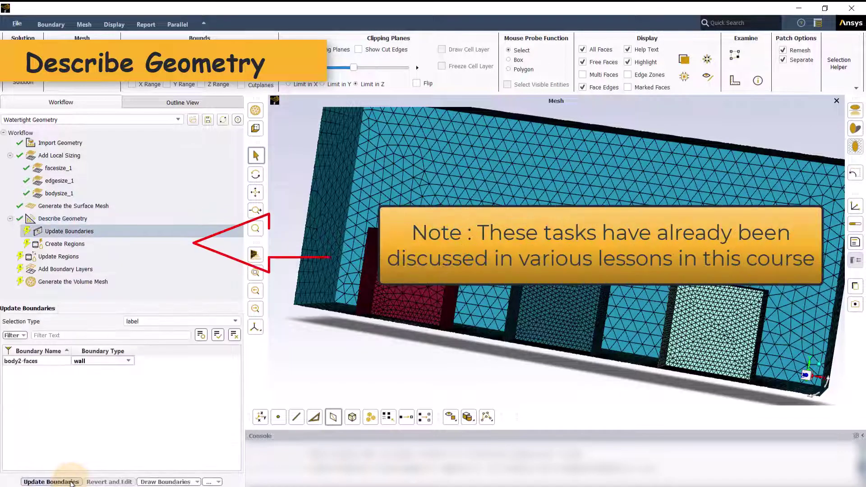
{"action": "left_click", "coordinate": [71, 482]}
Create and update the fluid and solid regions, then add the default boundary layers.
{"action": "left_click", "coordinate": [70, 482]}
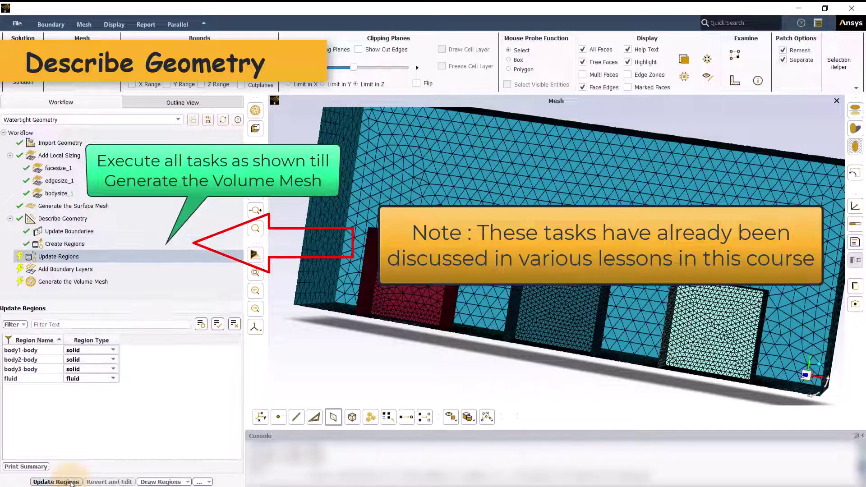
{"action": "left_click", "coordinate": [71, 482]}
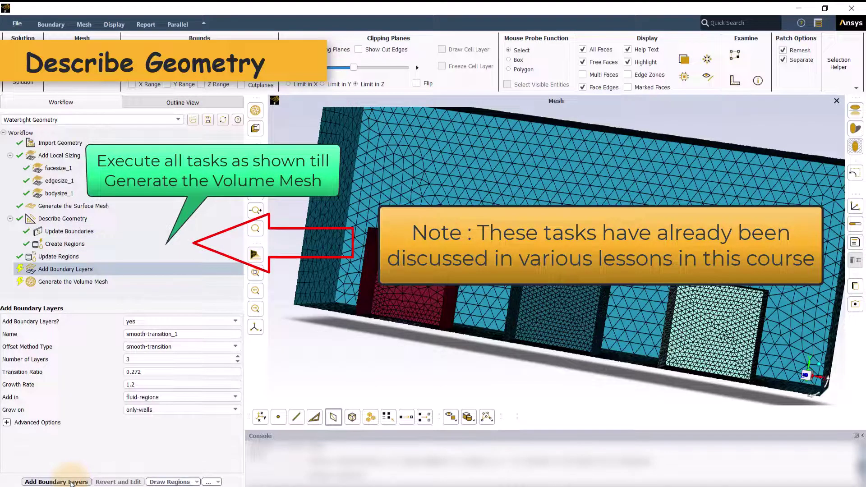
{"action": "left_click", "coordinate": [71, 482]}
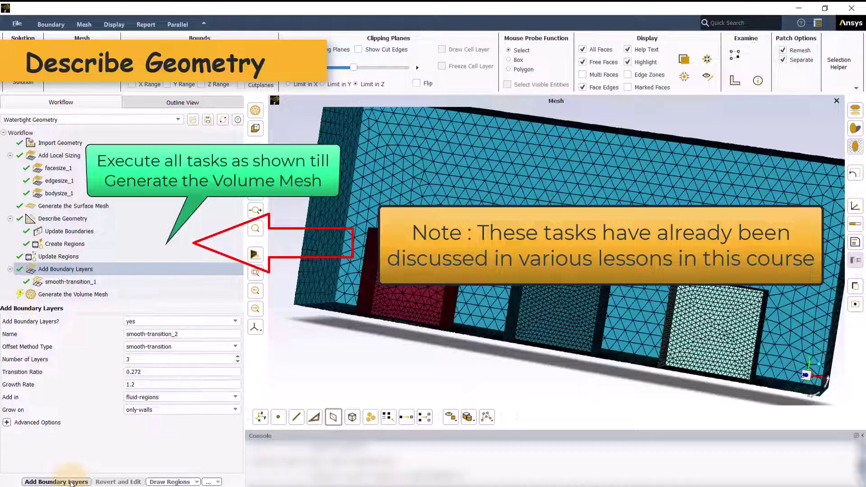
{"action": "left_click", "coordinate": [72, 296]}
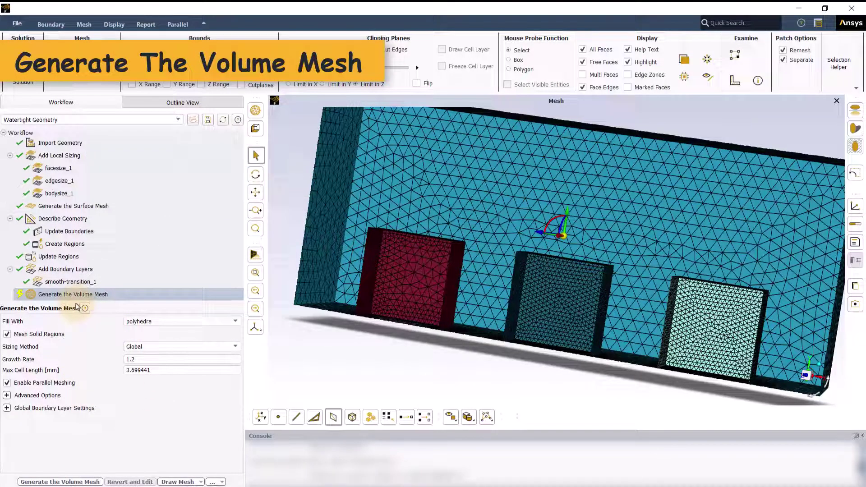
Set the volume fill to poly-hexcore and start generating the volume mesh.
{"action": "left_click", "coordinate": [226, 323]}
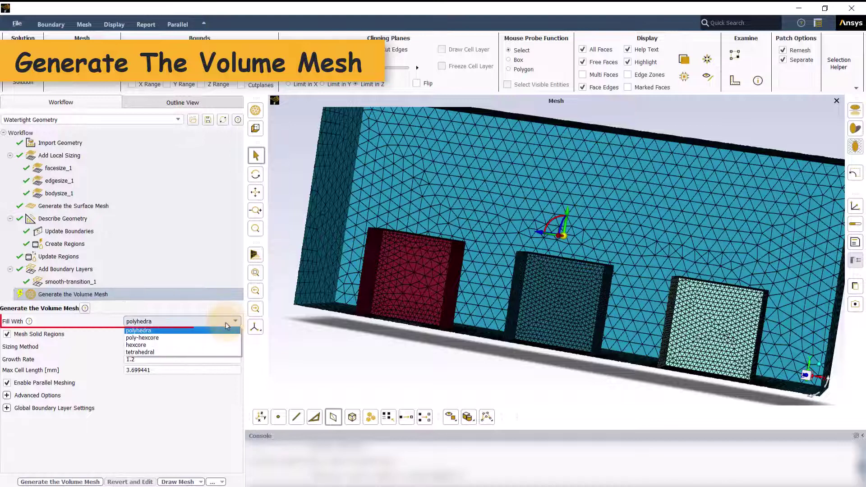
{"action": "left_click", "coordinate": [197, 338]}
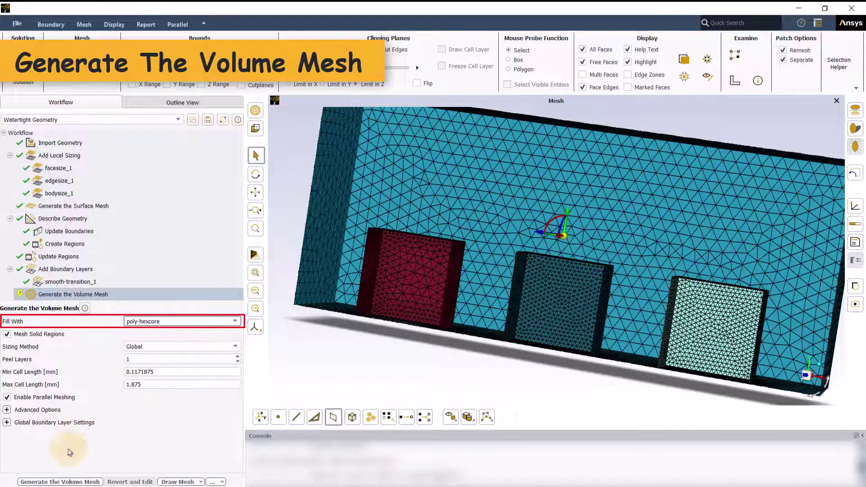
{"action": "left_click", "coordinate": [62, 481]}
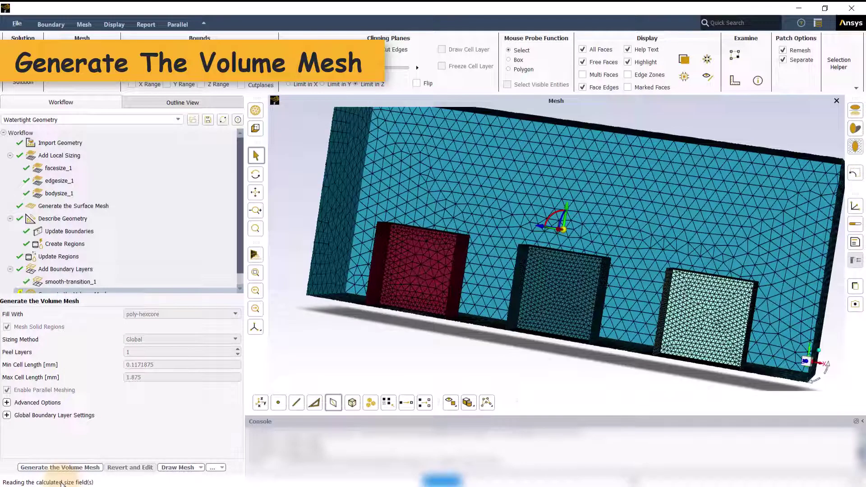